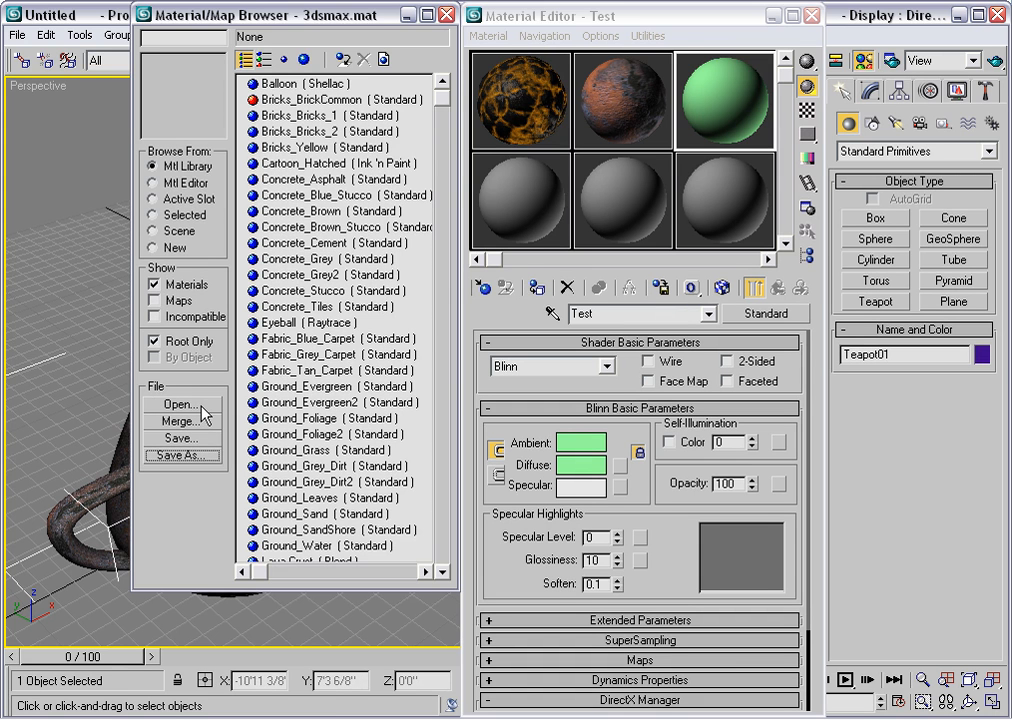
Open the architectural.materials.masonry.mat material library in the Material/Map Browser
{"action": "left_click", "coordinate": [203, 413]}
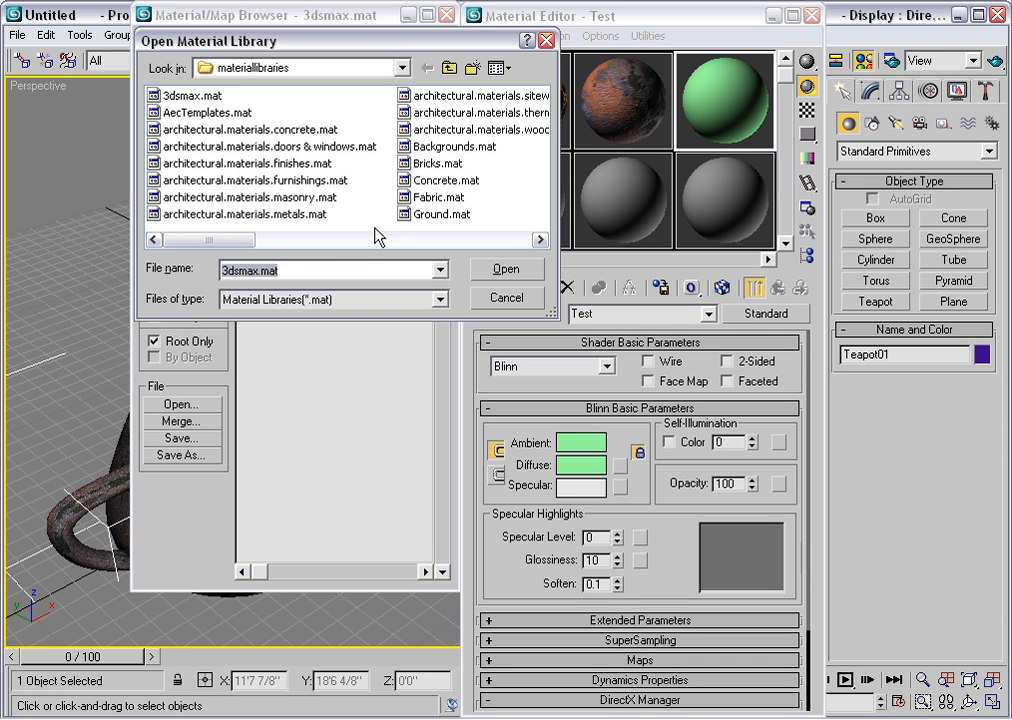
{"action": "left_click", "coordinate": [250, 197]}
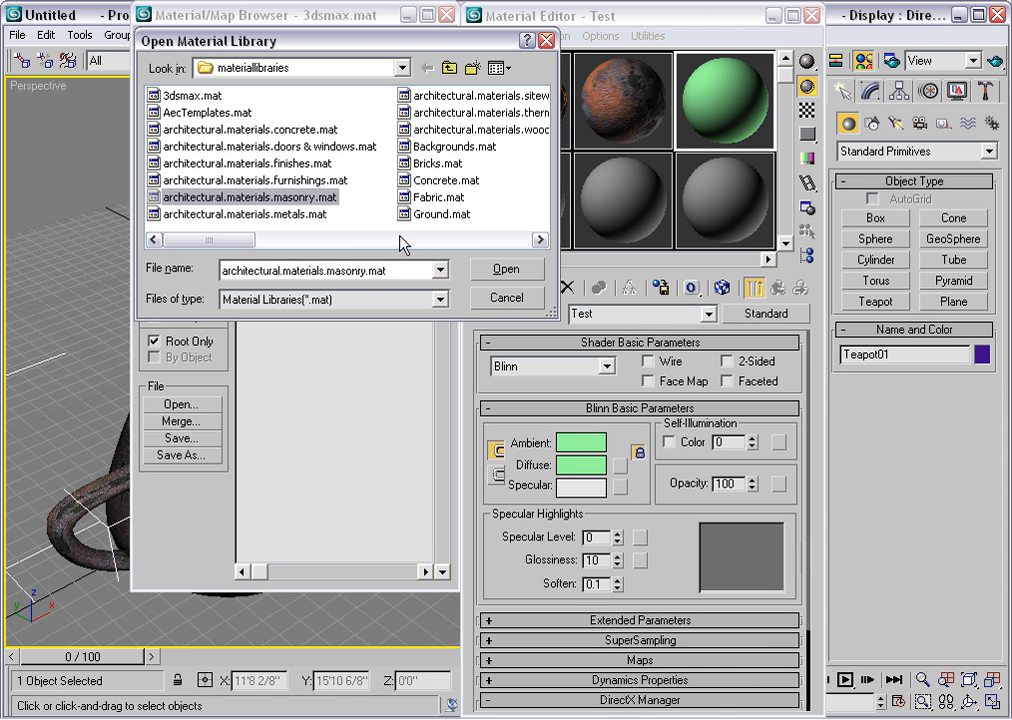
{"action": "left_click", "coordinate": [512, 273]}
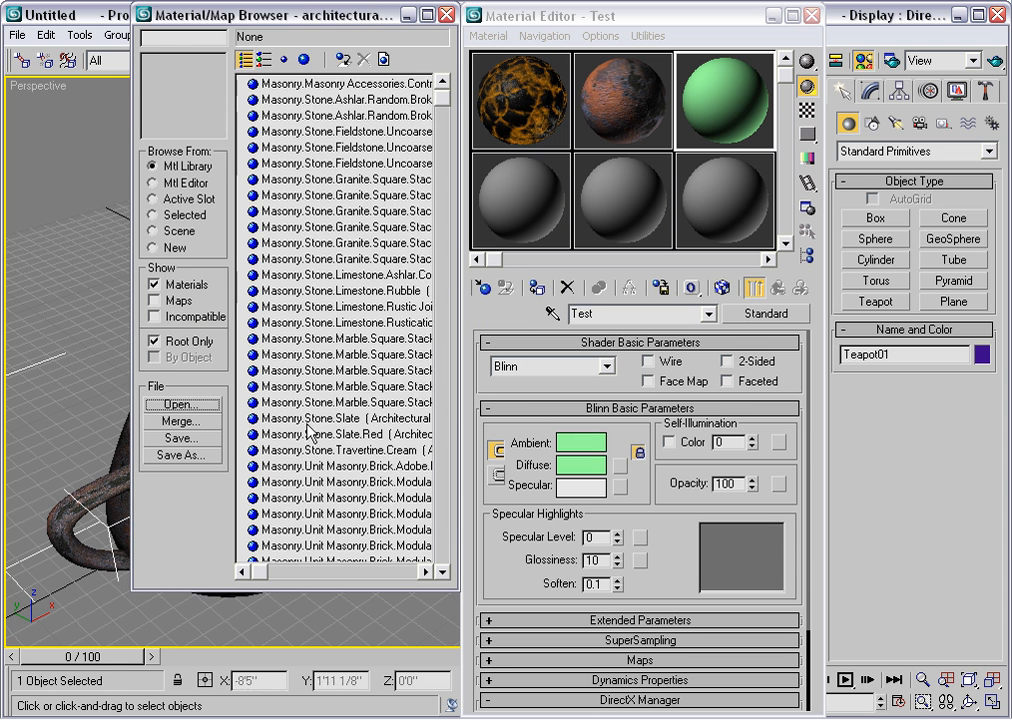
Load the Masonry.Unit Masonry.CMU.Scored.Running material from the library into the first unused sample slot
{"action": "scroll", "coordinate": [346, 398], "scroll_direction": "down", "scroll_amount": 10}
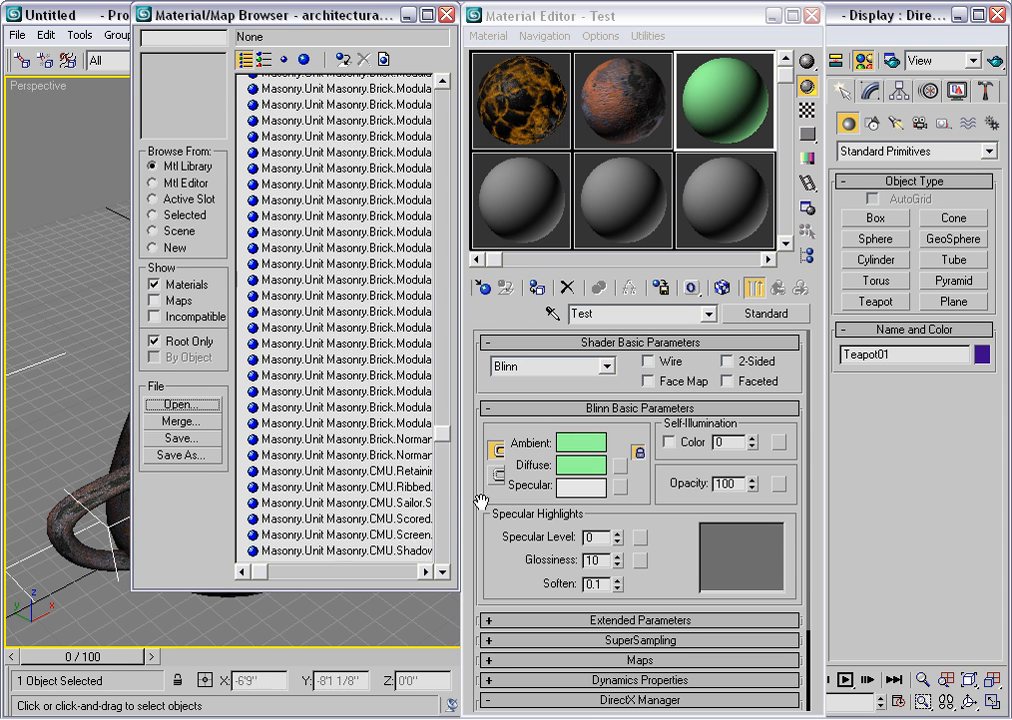
{"action": "scroll", "coordinate": [402, 425], "scroll_direction": "down", "scroll_amount": 4}
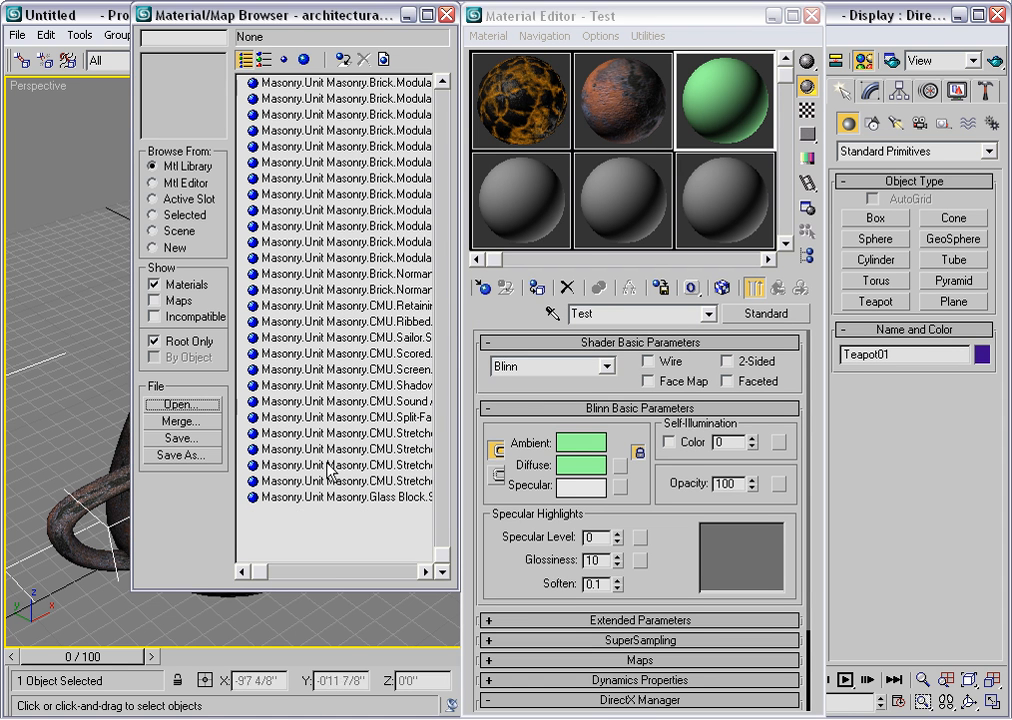
{"action": "left_click", "coordinate": [294, 353]}
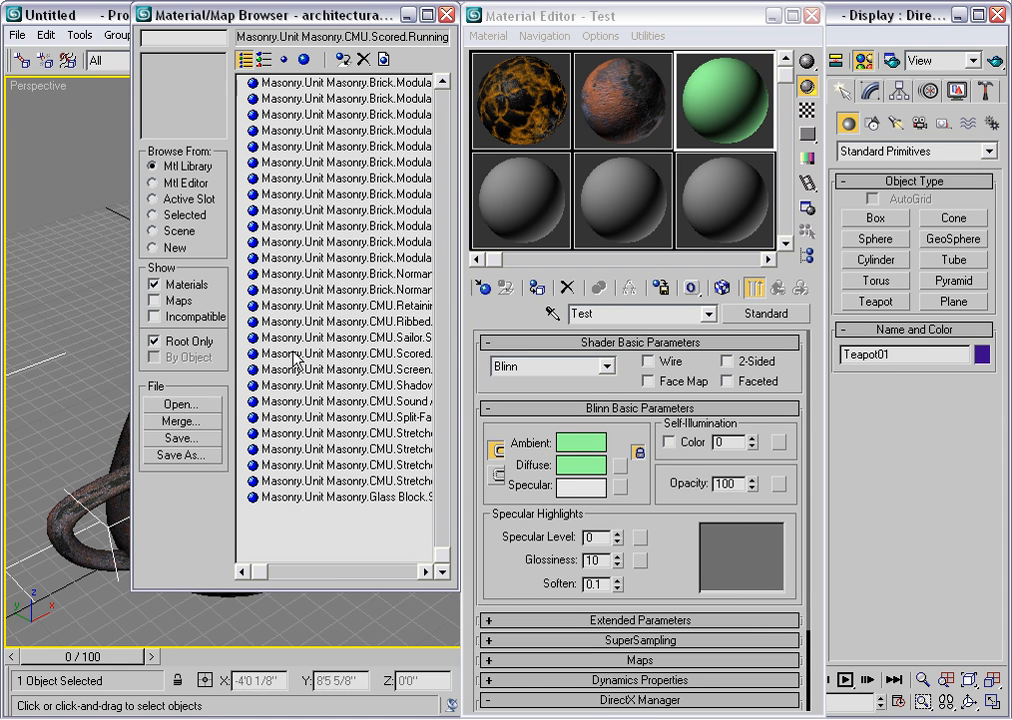
{"action": "left_click_drag", "start_coordinate": [268, 353], "coordinate": [514, 191]}
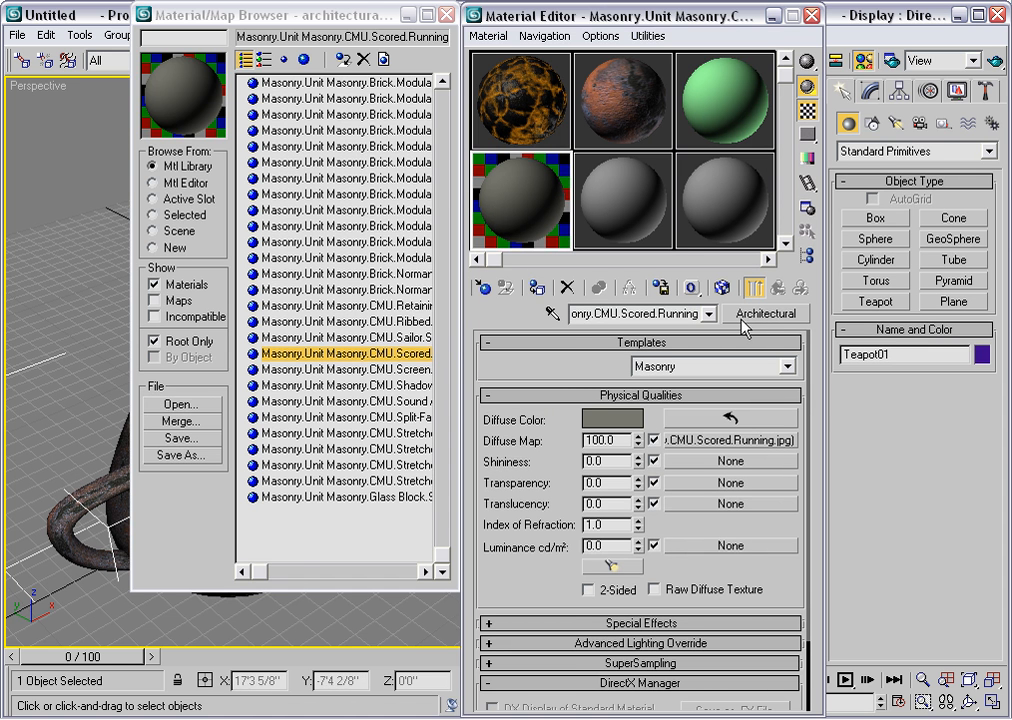
Open the Bricks.mat material library and save it as a new library named Project A.mat
{"action": "left_click", "coordinate": [193, 408]}
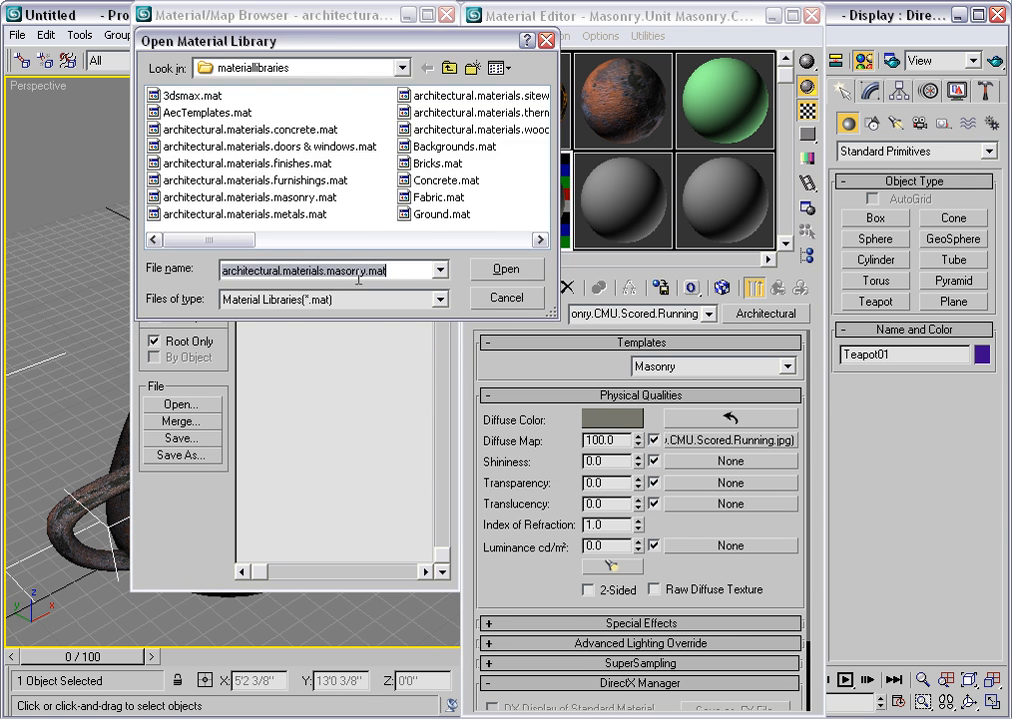
{"action": "double_click", "coordinate": [424, 162]}
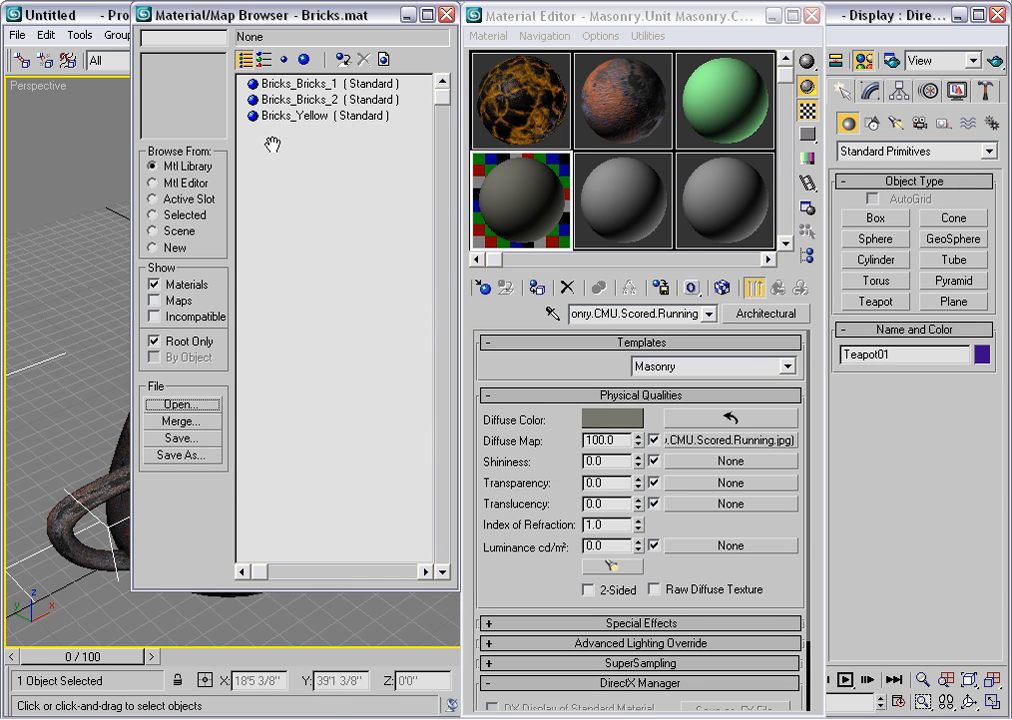
{"action": "left_click", "coordinate": [208, 461]}
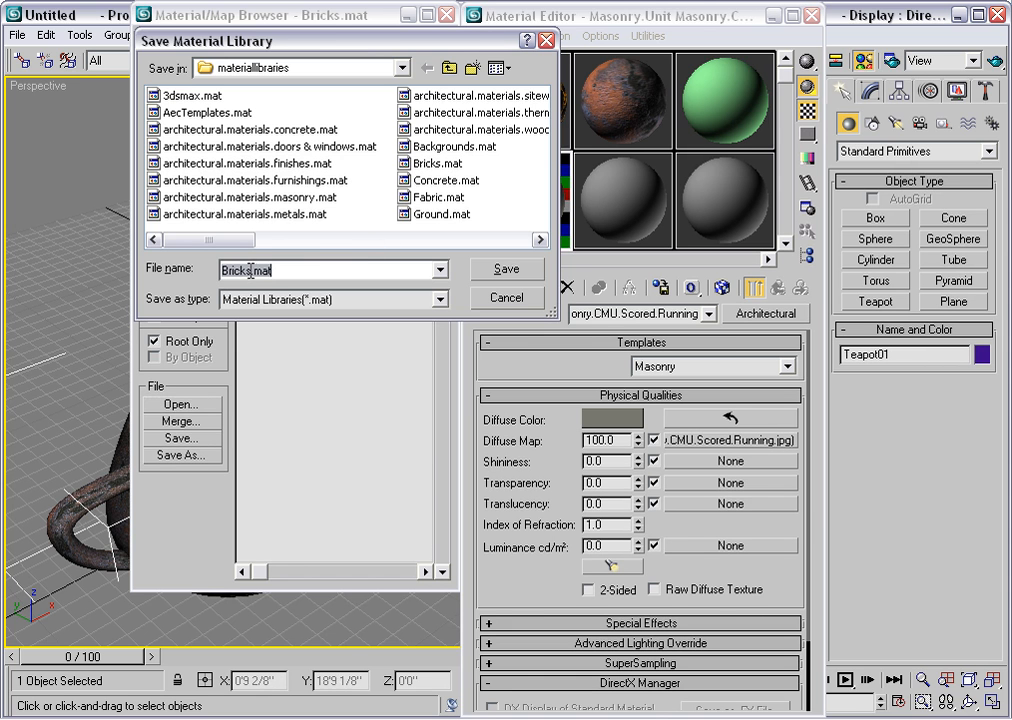
{"action": "type", "text": "Project"}
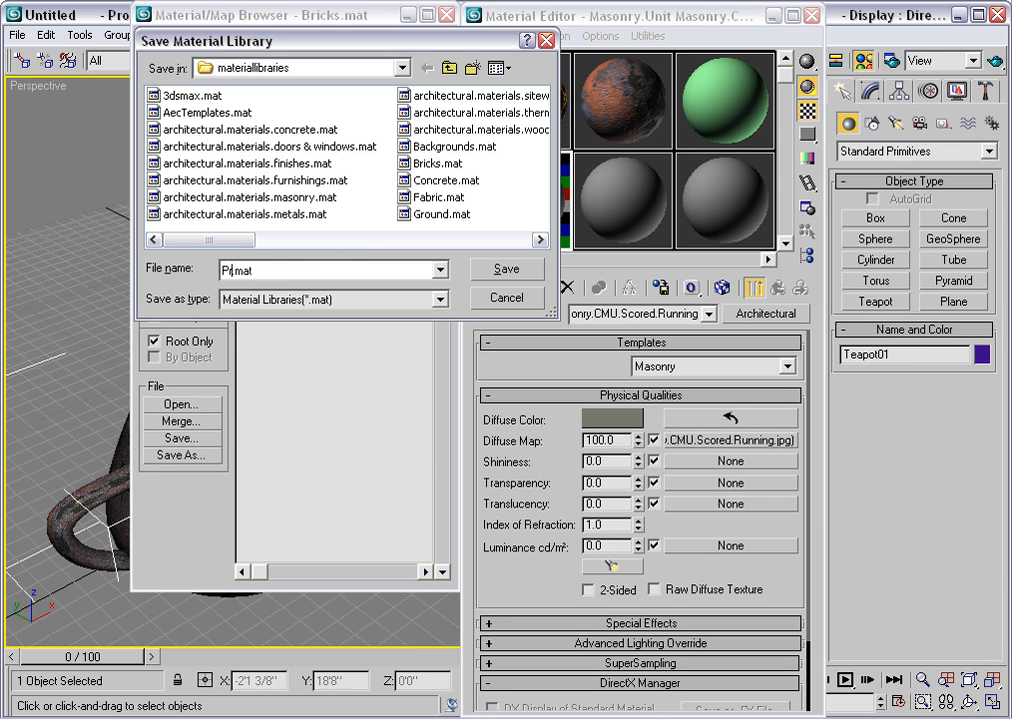
{"action": "type", "text": " A"}
{"action": "left_click", "coordinate": [508, 272]}
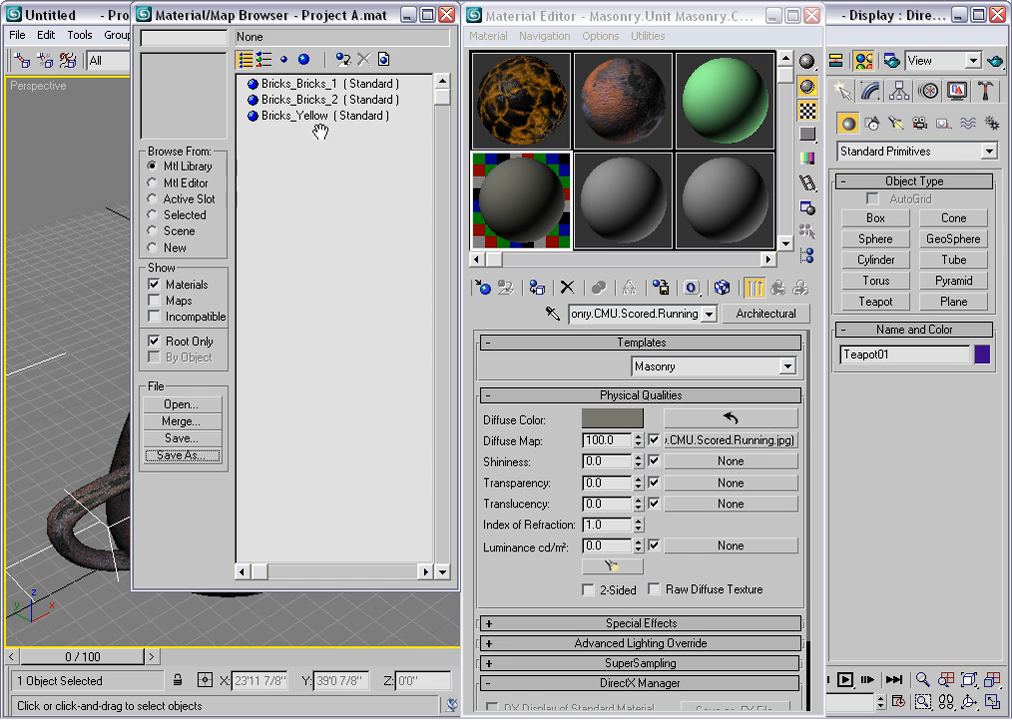
Delete the Bricks_Yellow, Bricks_Bricks_2 and Bricks_Bricks_1 materials from the Project A library
{"action": "left_click", "coordinate": [300, 117]}
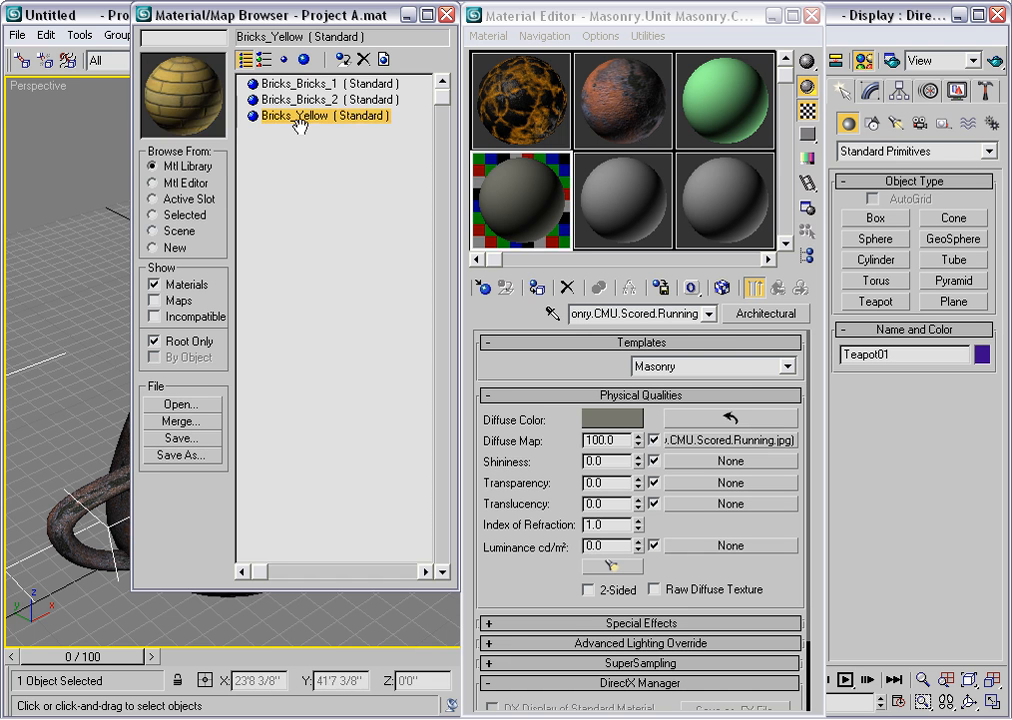
{"action": "left_click", "coordinate": [363, 60]}
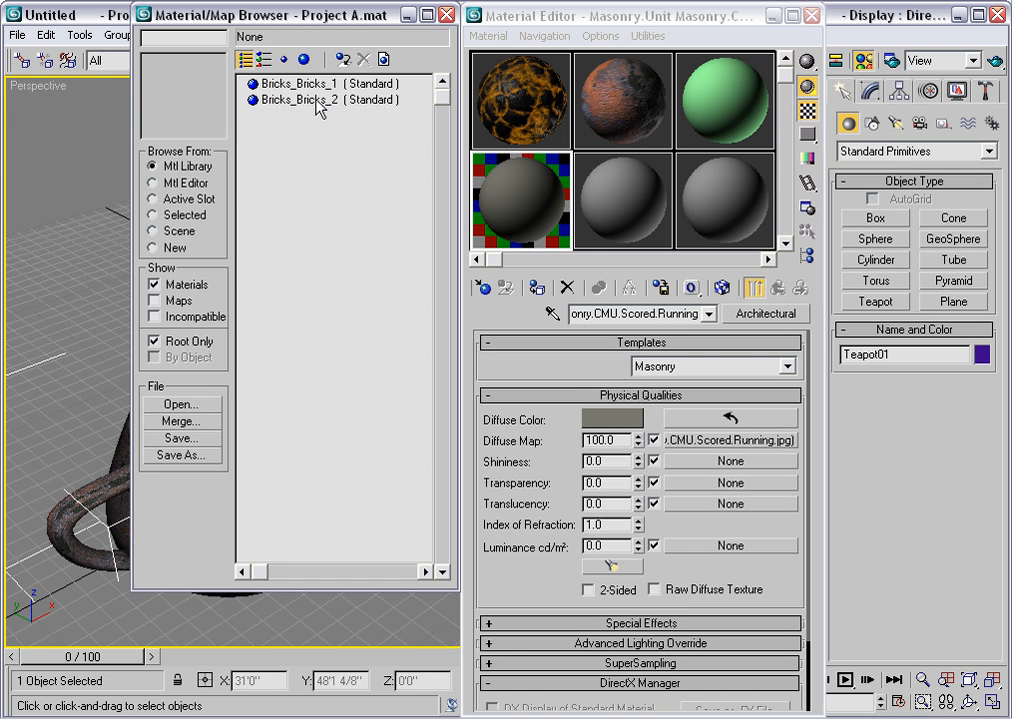
{"action": "left_click", "coordinate": [310, 100]}
{"action": "left_click", "coordinate": [364, 61]}
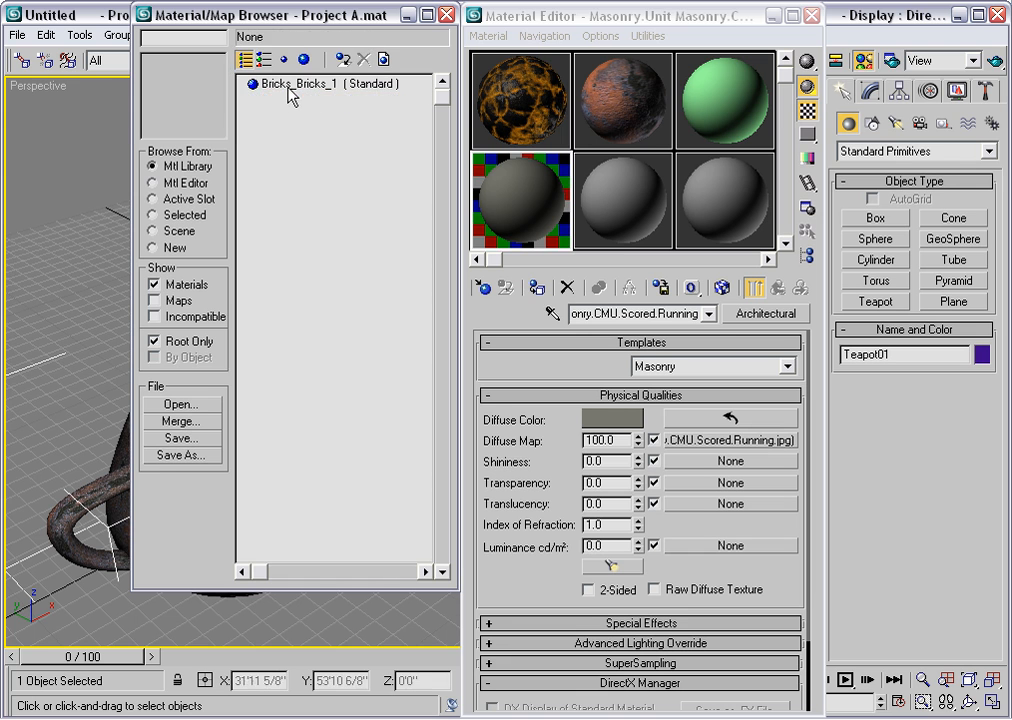
{"action": "left_click", "coordinate": [268, 84]}
{"action": "left_click", "coordinate": [363, 60]}
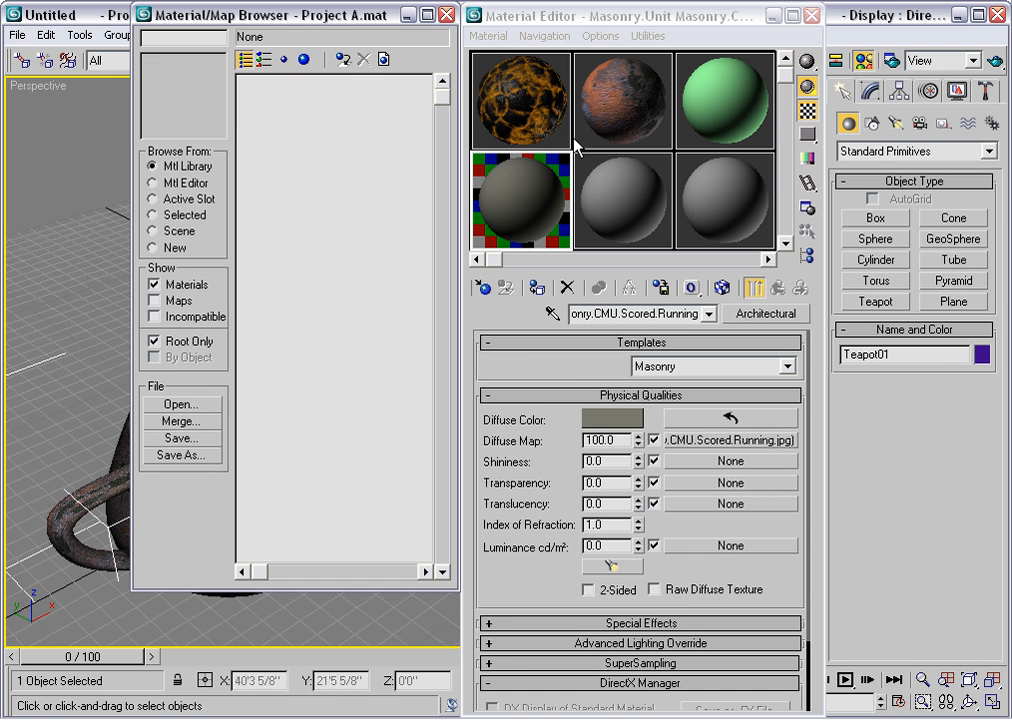
Put the green sample material into the Project A library under the name Test
{"action": "left_click", "coordinate": [713, 110]}
{"action": "left_click", "coordinate": [713, 110]}
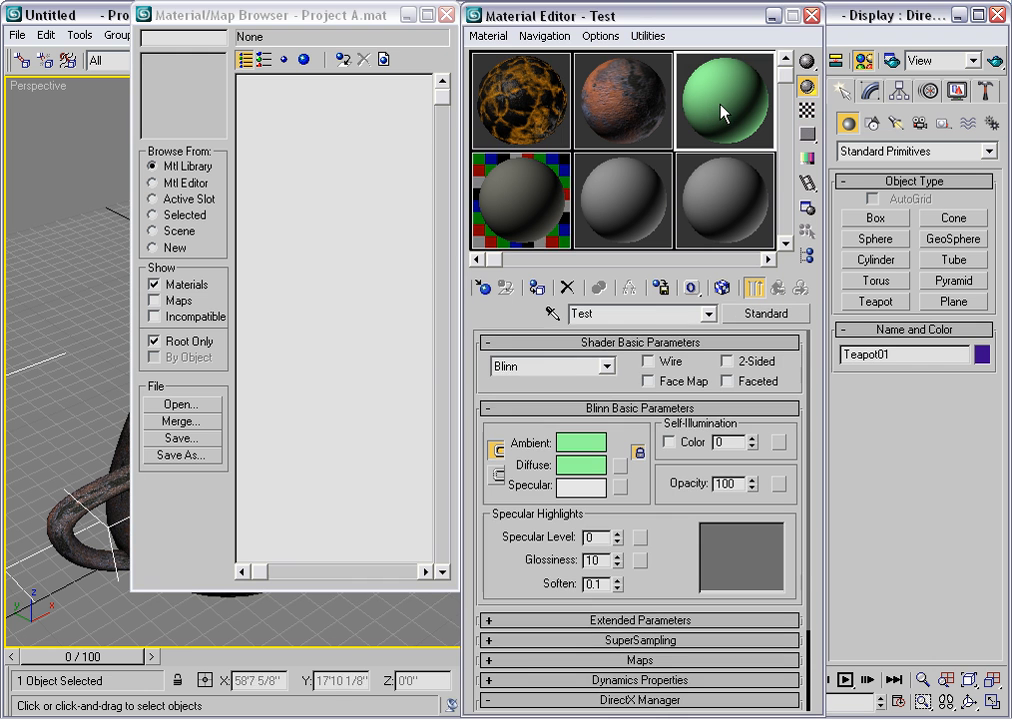
{"action": "left_click", "coordinate": [661, 290]}
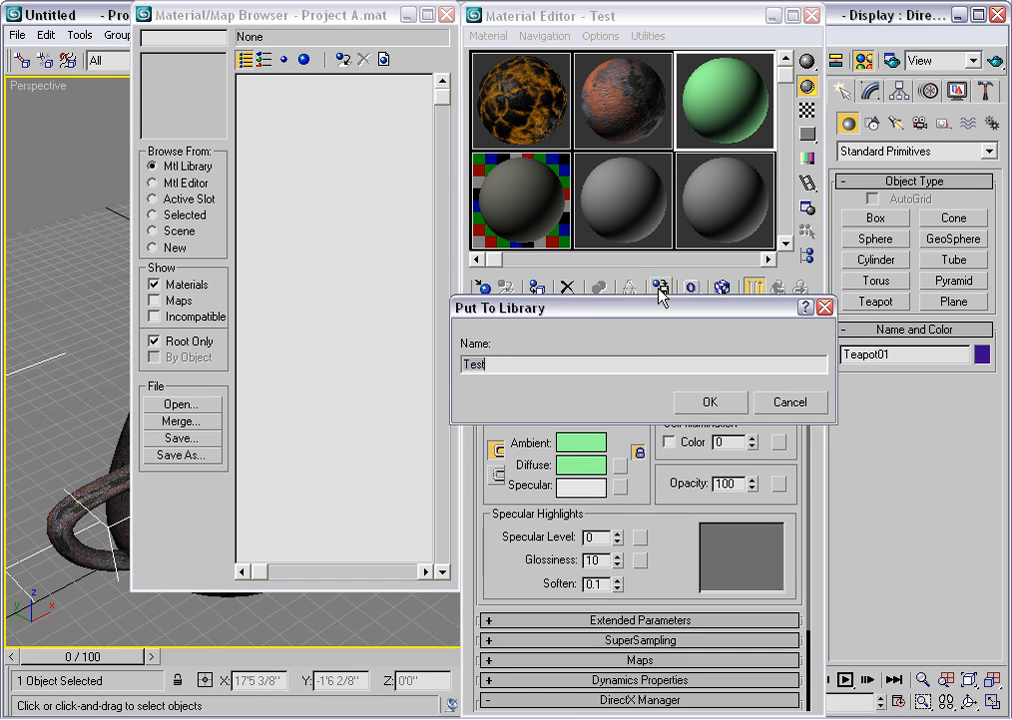
{"action": "left_click", "coordinate": [707, 402]}
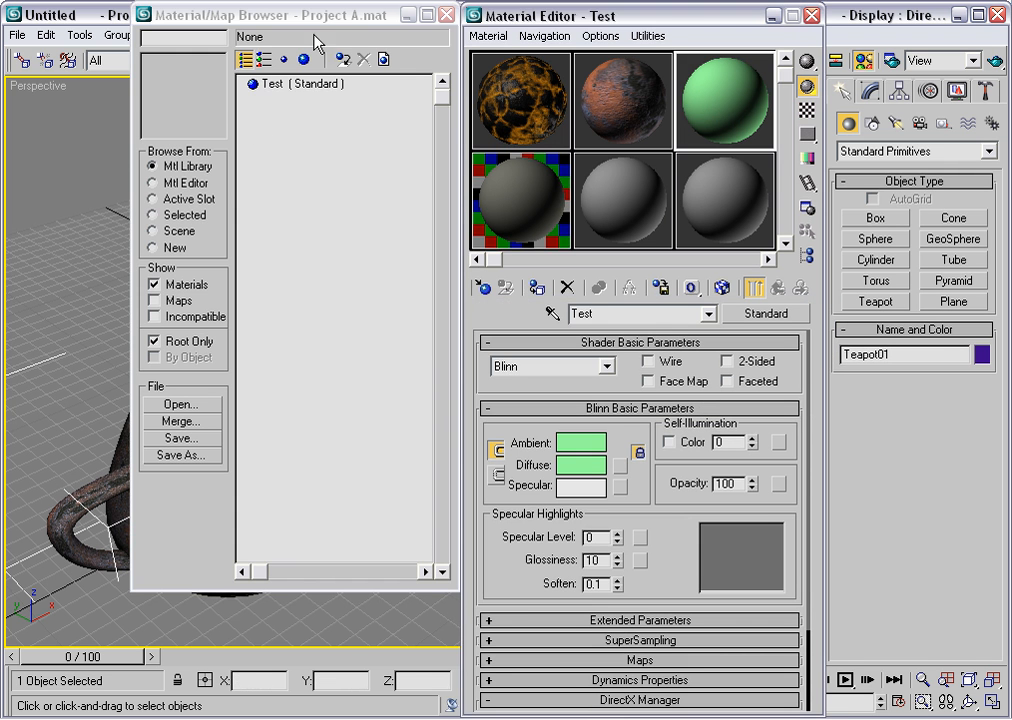
Merge only the Fabric_Blue_Carpet material from Fabric.mat into the Project A library
{"action": "left_click", "coordinate": [345, 28]}
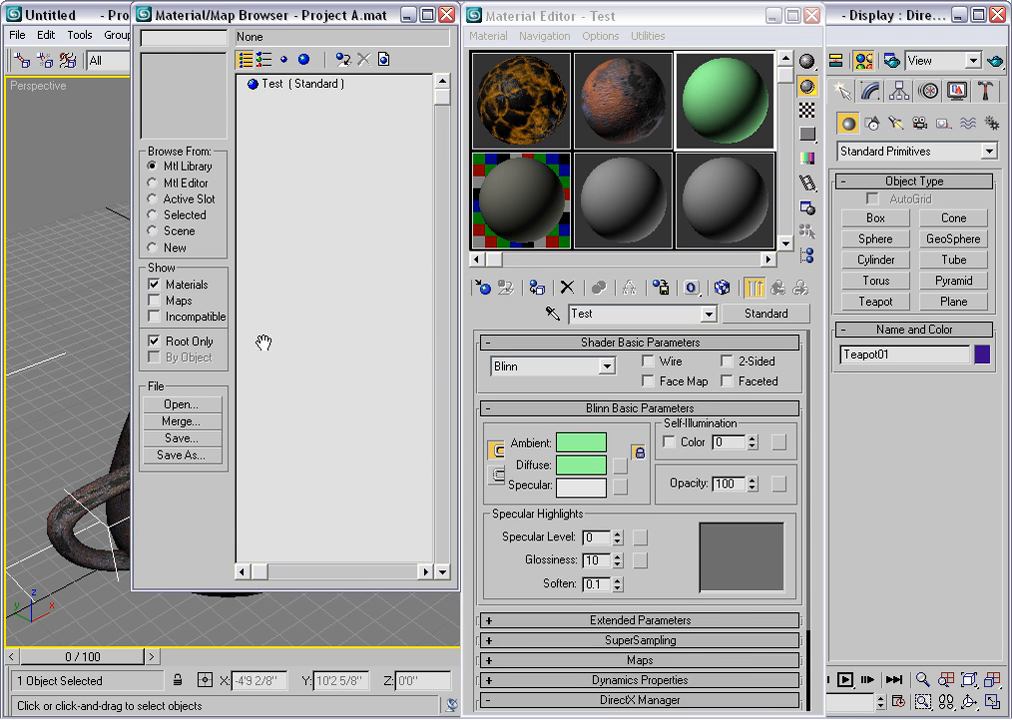
{"action": "left_click", "coordinate": [202, 424]}
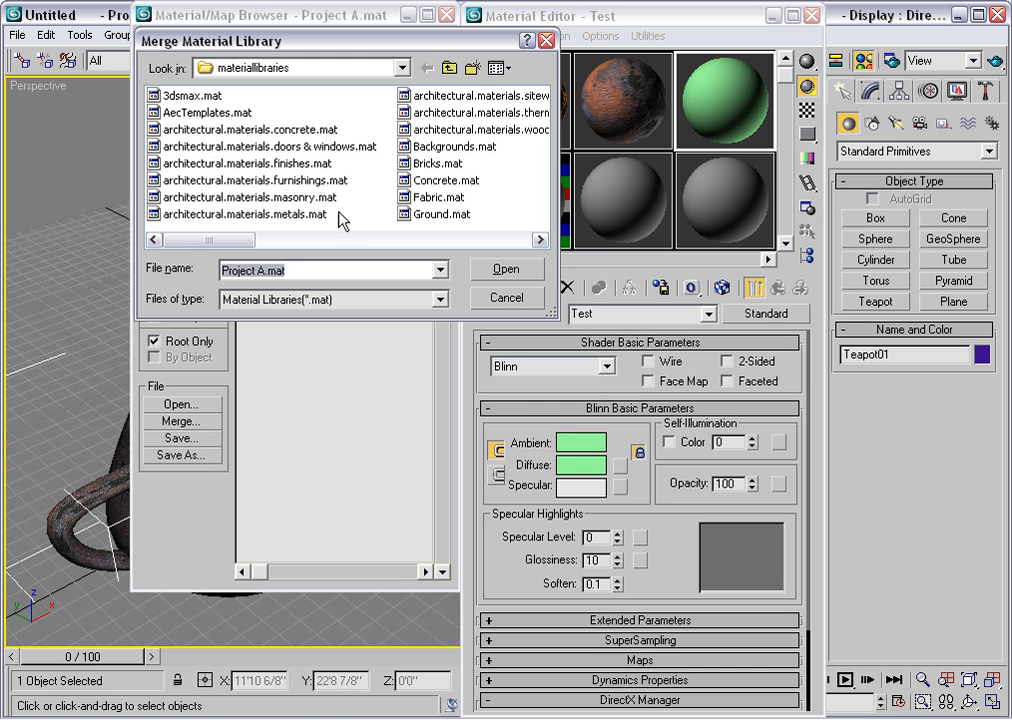
{"action": "left_click", "coordinate": [417, 201]}
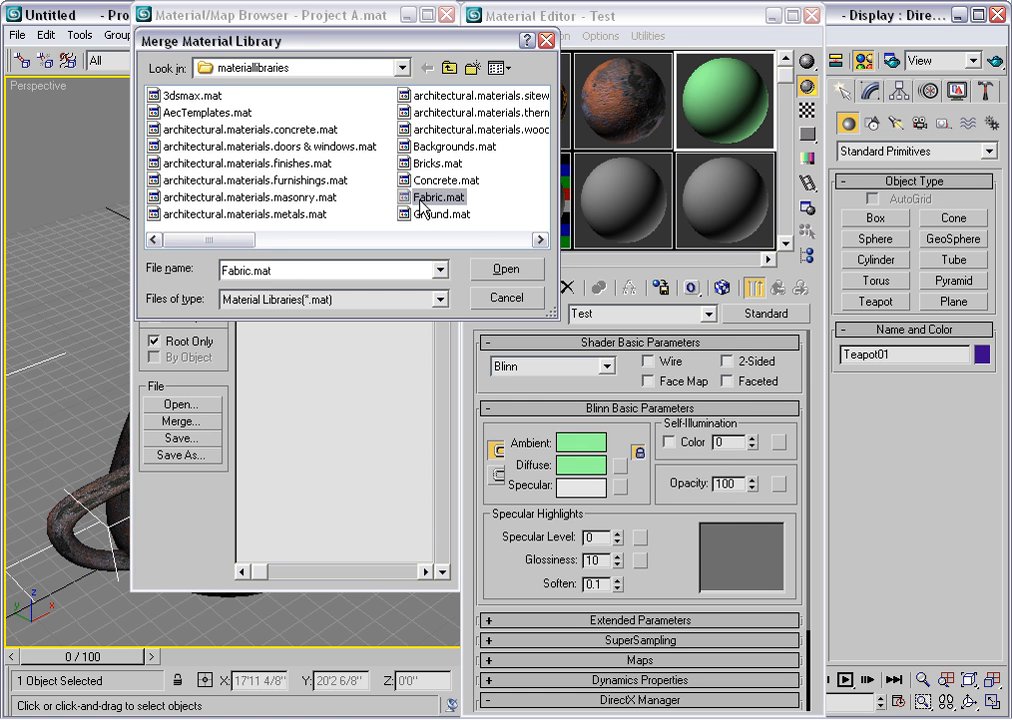
{"action": "left_click", "coordinate": [509, 274]}
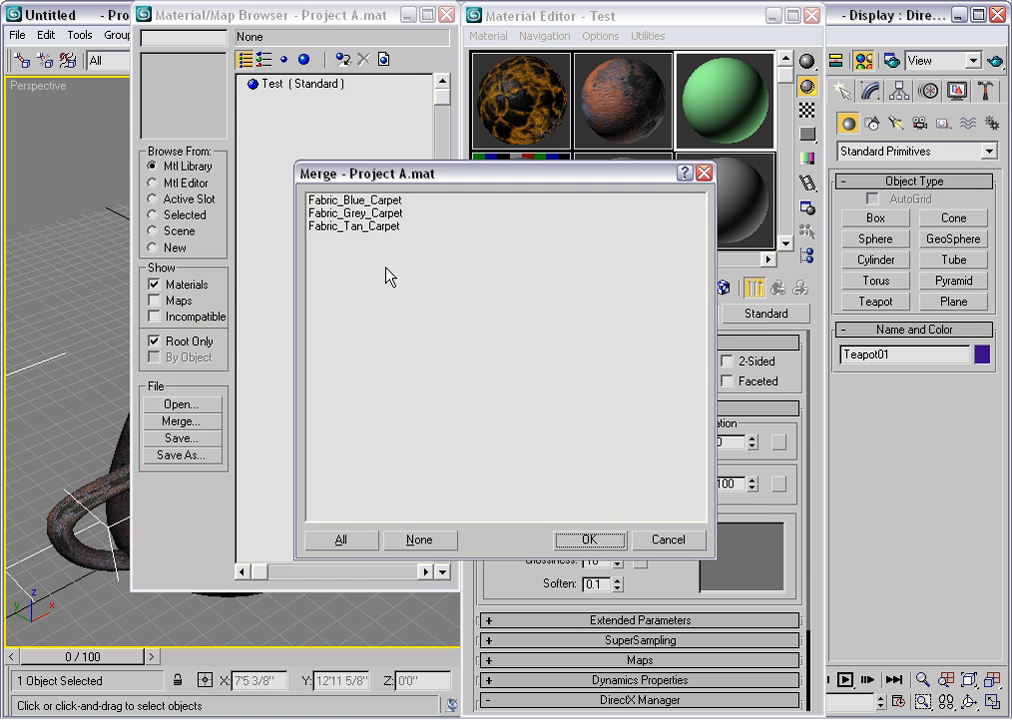
{"action": "left_click", "coordinate": [383, 201]}
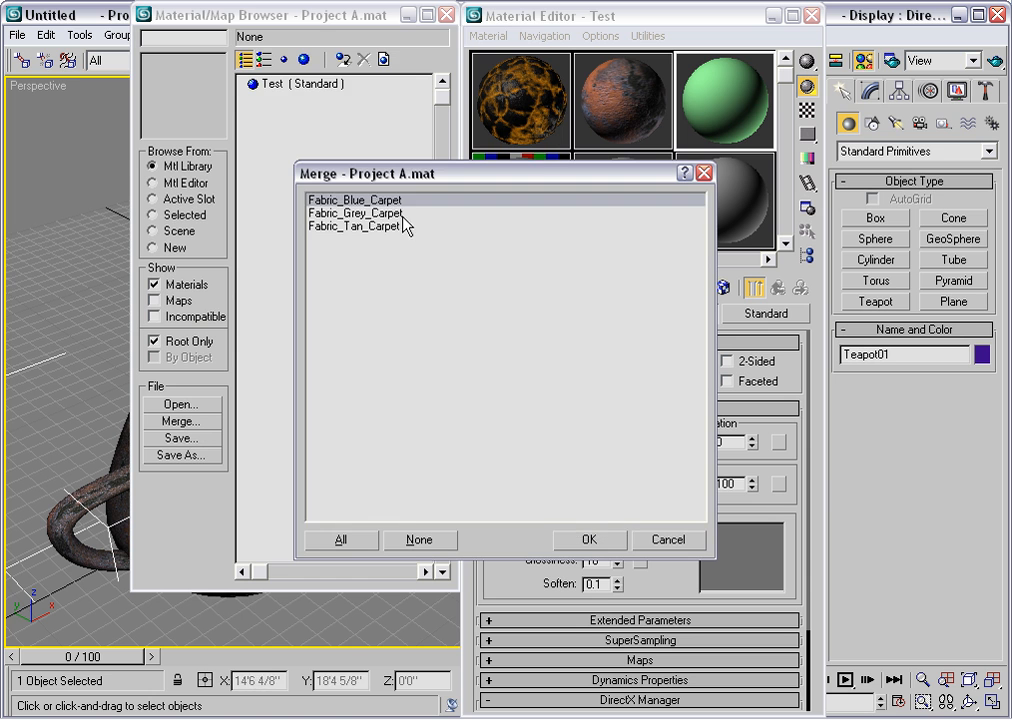
{"action": "left_click", "coordinate": [588, 541]}
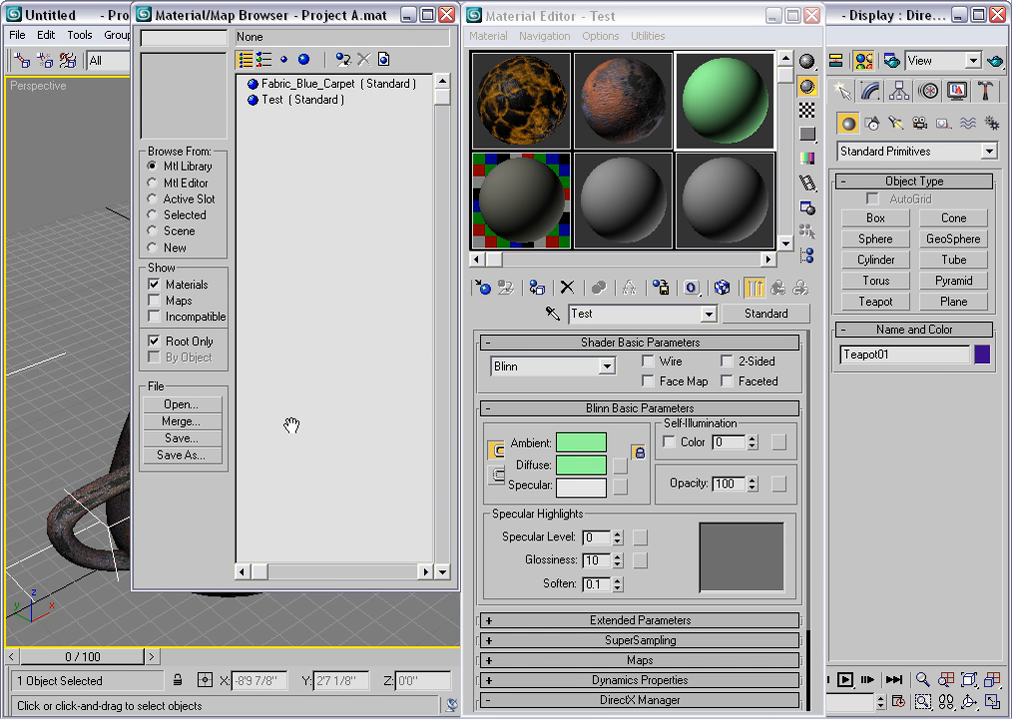
Open the materials of the scene file SeatingGroup.max from the scenes folder as a library, using the 3ds Max (*.max) file type
{"action": "left_click", "coordinate": [208, 410]}
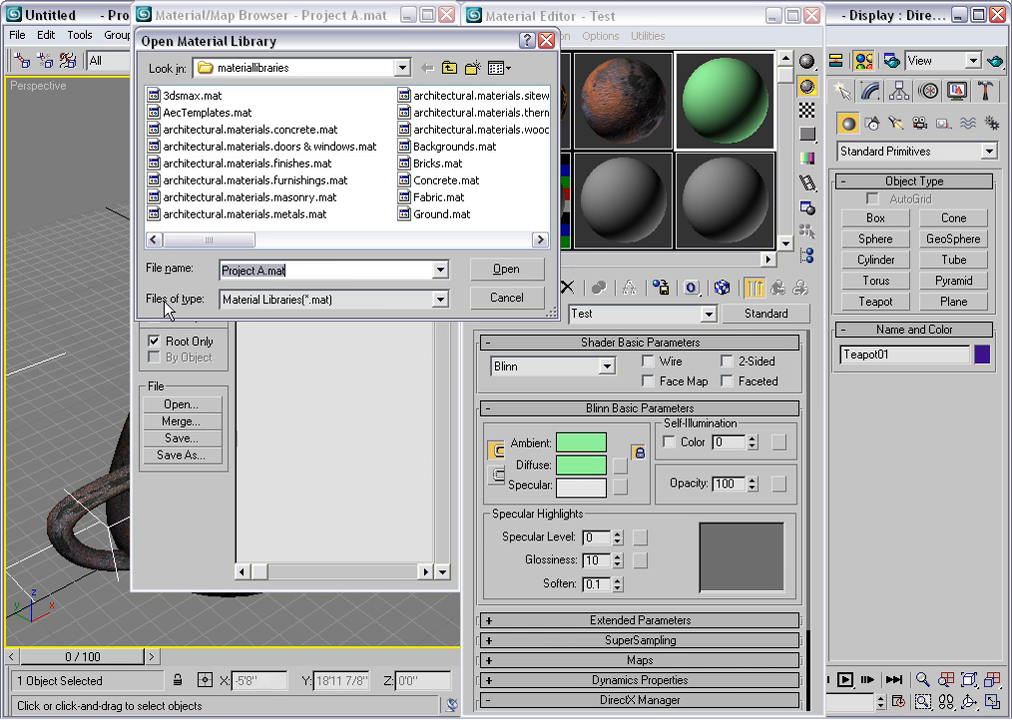
{"action": "left_click", "coordinate": [440, 299]}
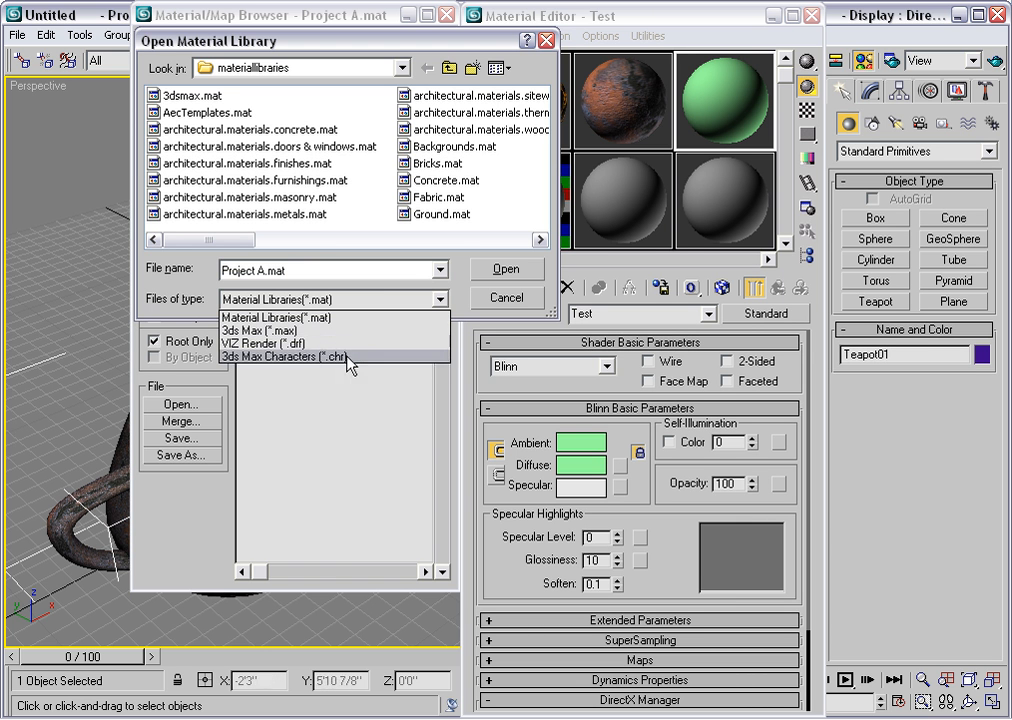
{"action": "left_click", "coordinate": [259, 330]}
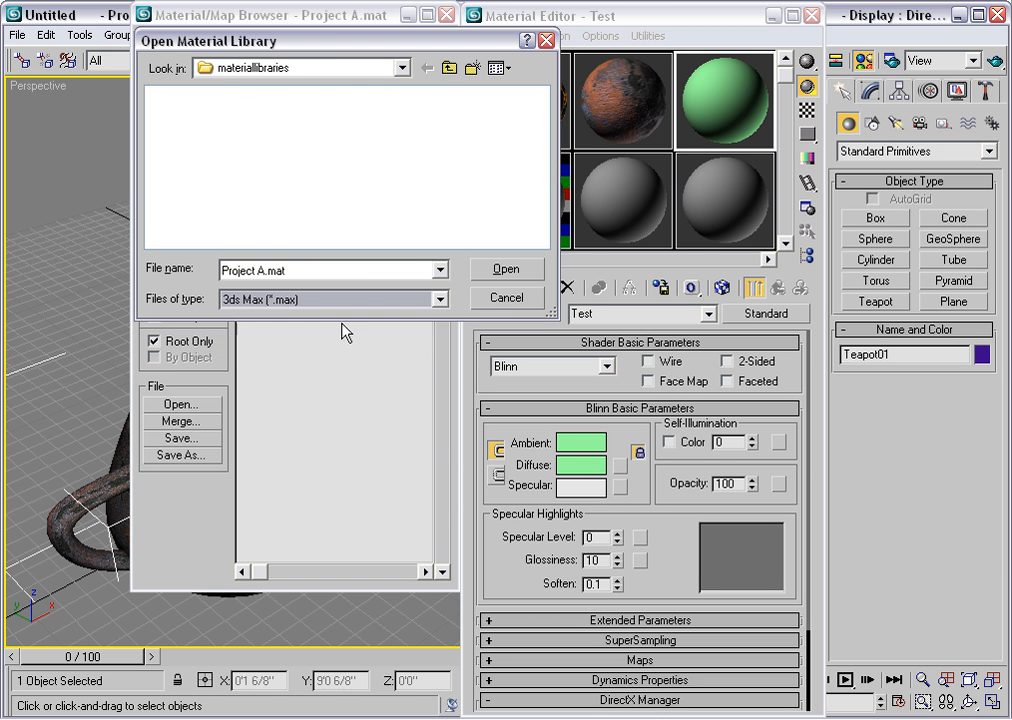
{"action": "left_click", "coordinate": [450, 69]}
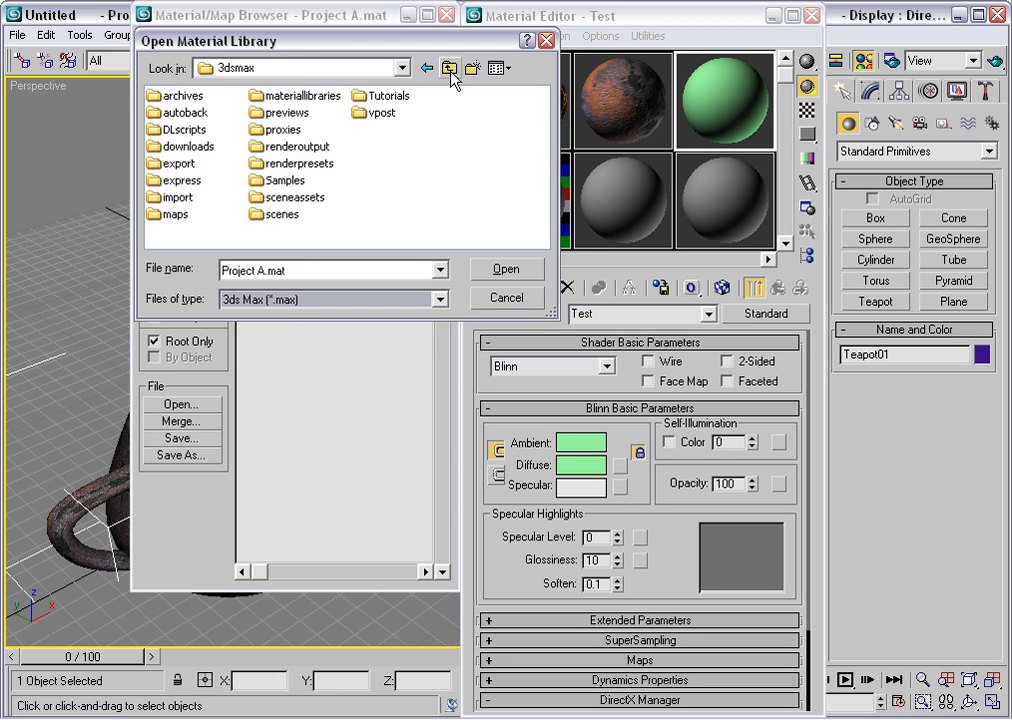
{"action": "double_click", "coordinate": [277, 215]}
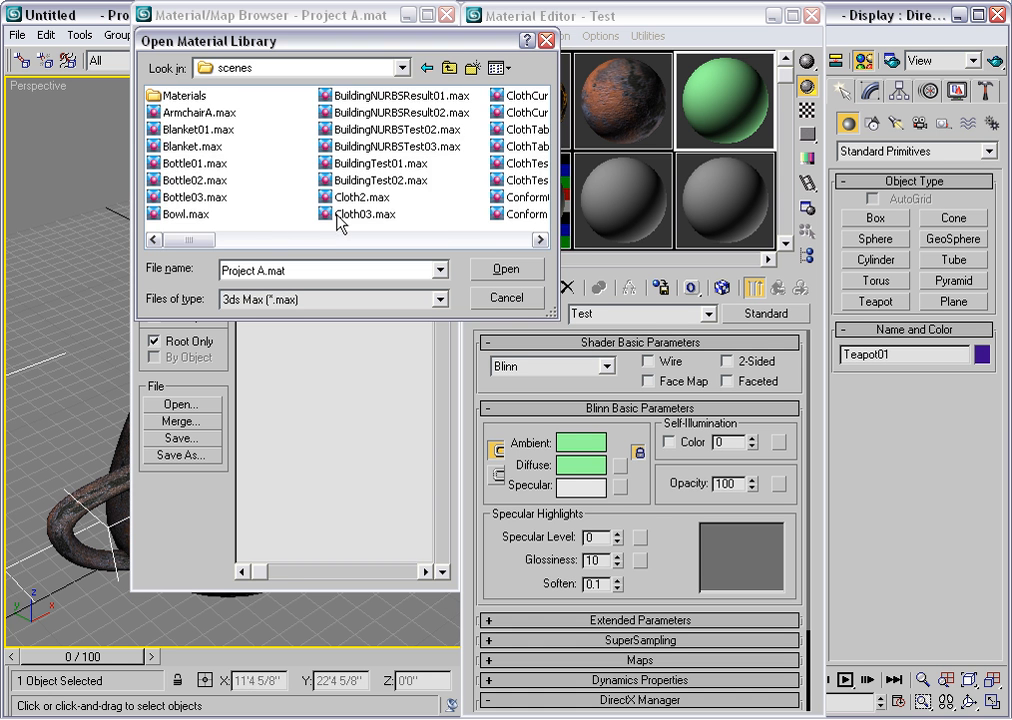
{"action": "left_click", "coordinate": [485, 241]}
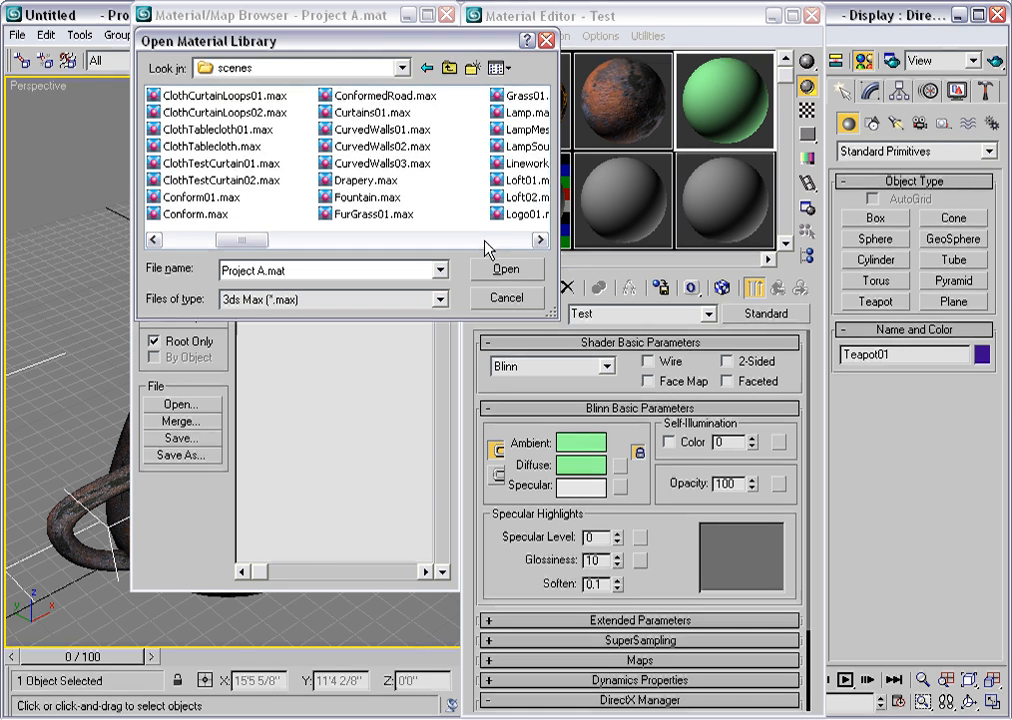
{"action": "left_click", "coordinate": [485, 241]}
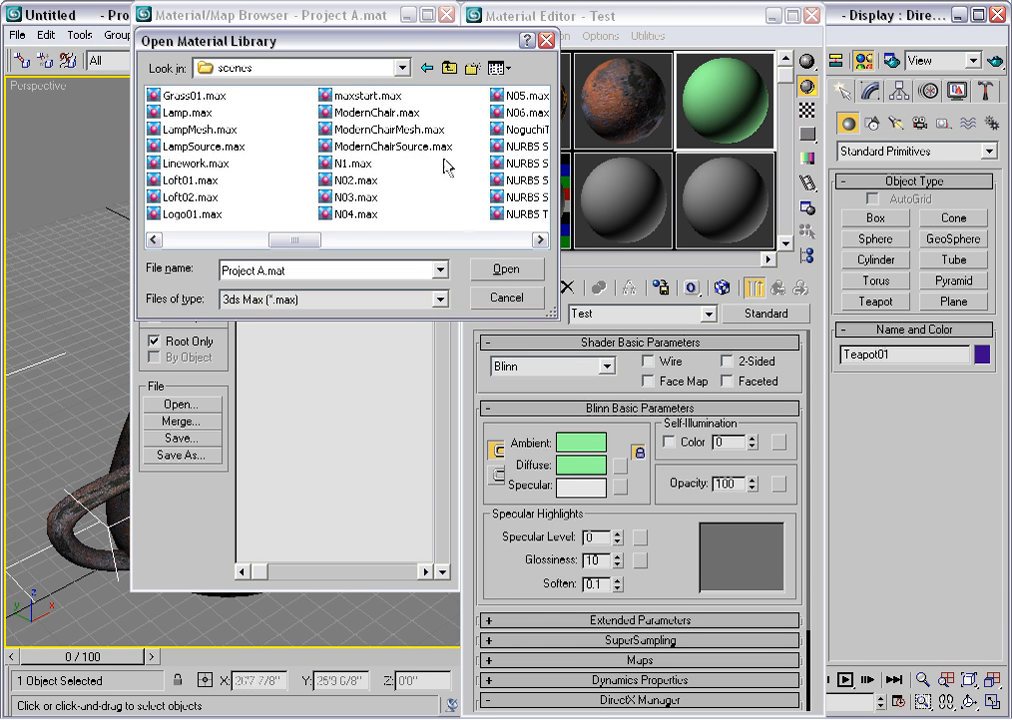
{"action": "left_click", "coordinate": [487, 242]}
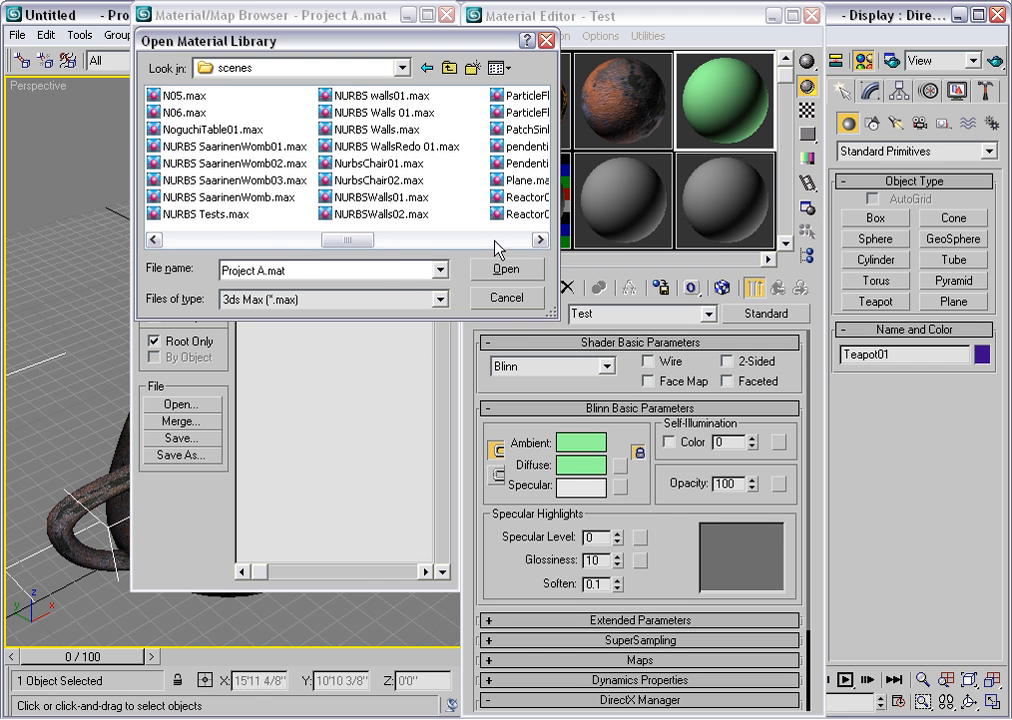
{"action": "left_click", "coordinate": [496, 241]}
{"action": "left_click", "coordinate": [357, 151]}
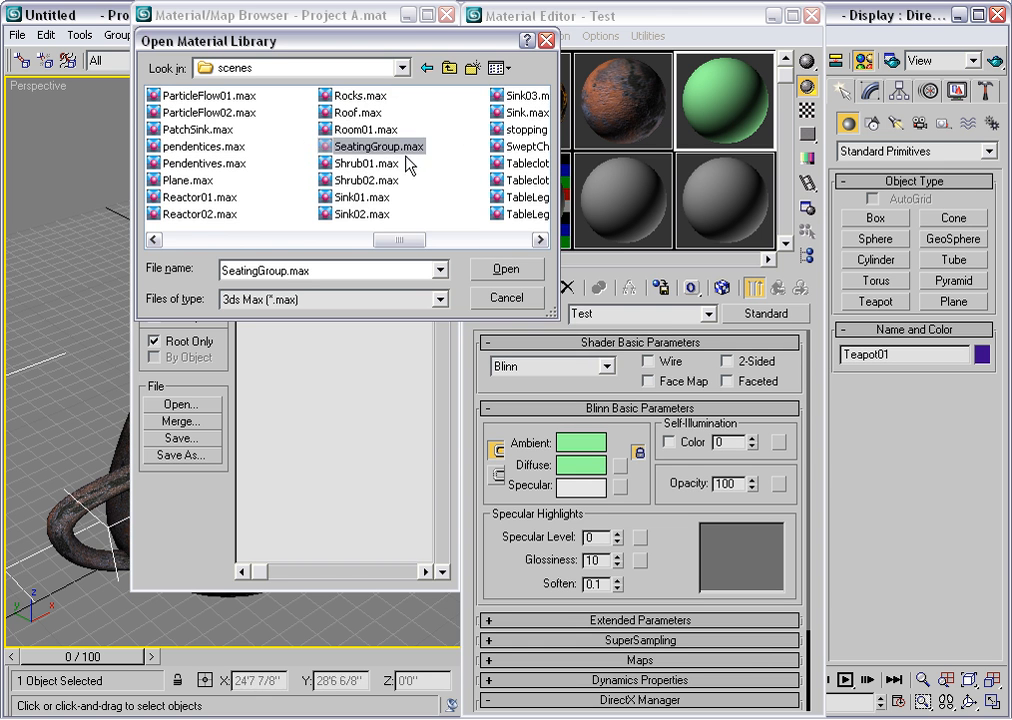
{"action": "left_click", "coordinate": [488, 276]}
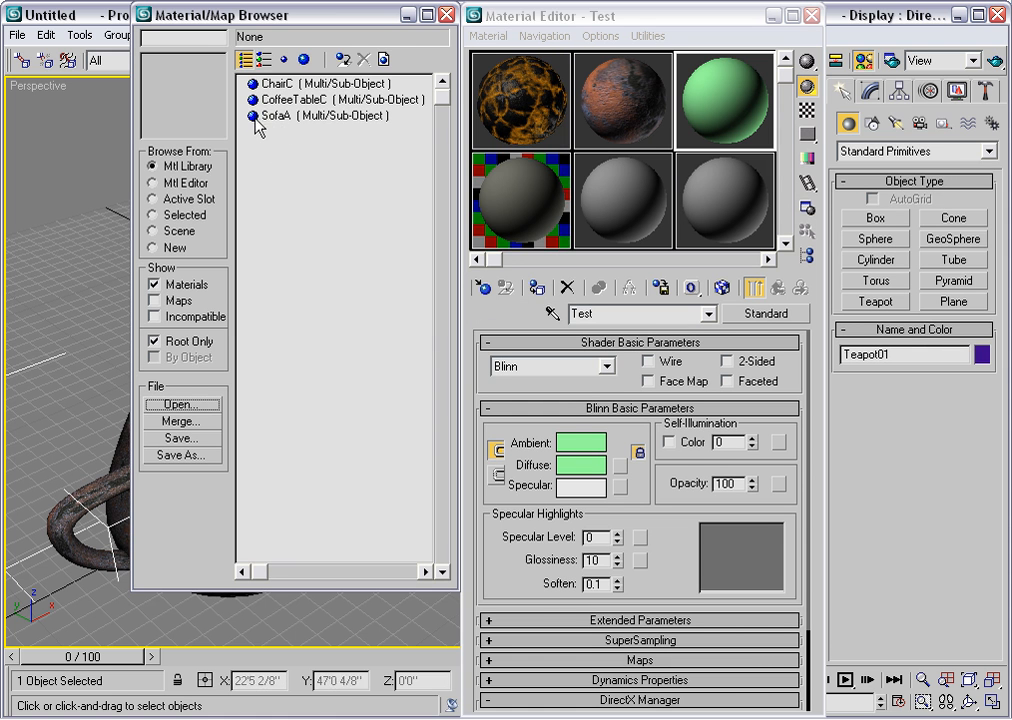
Load the SofaA material into the middle sample slot of the second row and open the Project A.mat library from the materiallibraries folder
{"action": "left_click_drag", "start_coordinate": [275, 84], "coordinate": [632, 196]}
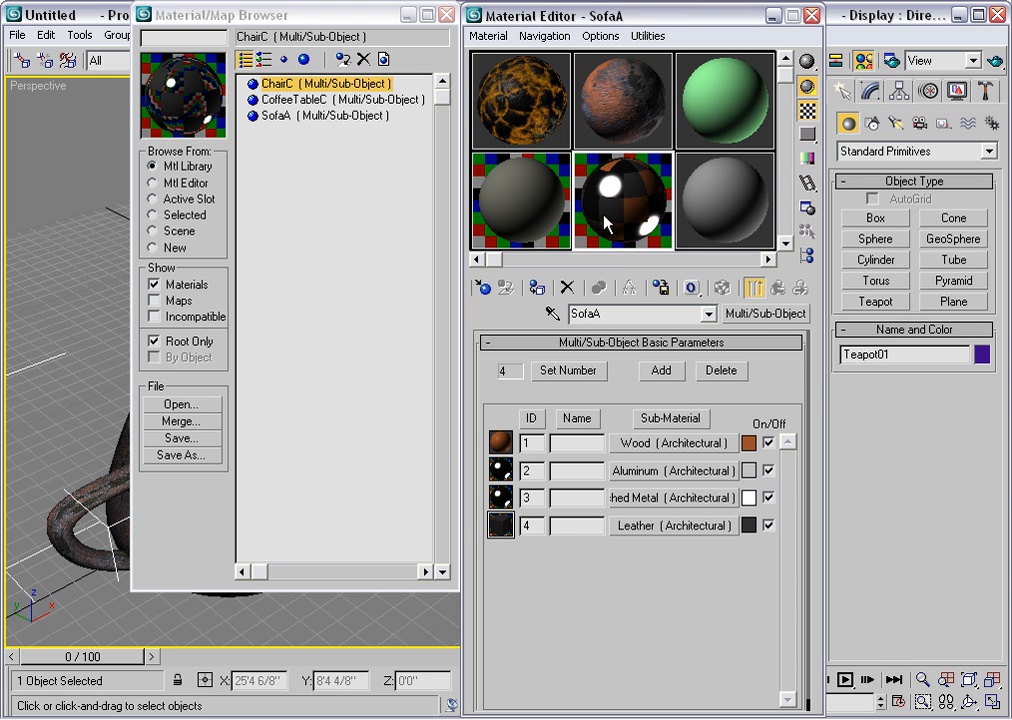
{"action": "left_click", "coordinate": [167, 410]}
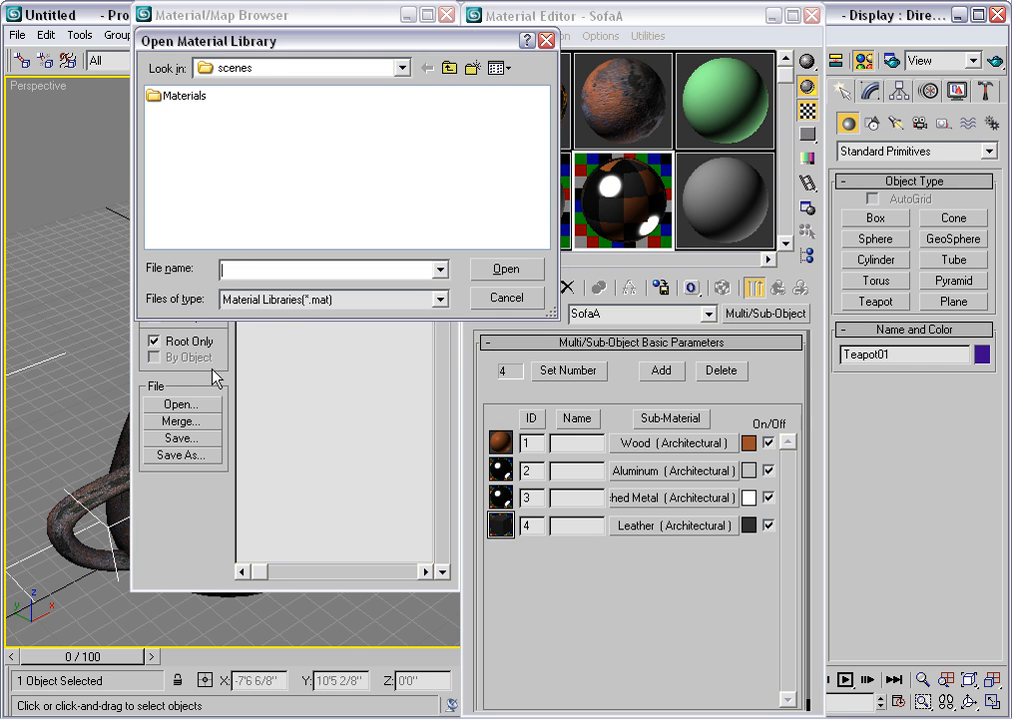
{"action": "left_click", "coordinate": [440, 298]}
{"action": "left_click", "coordinate": [316, 318]}
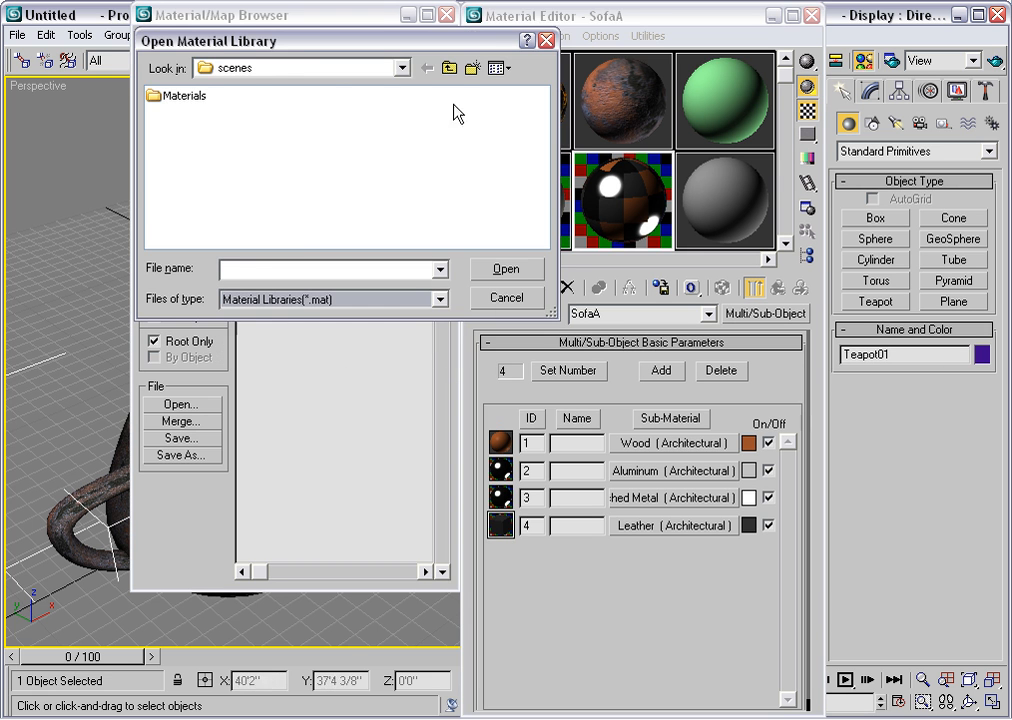
{"action": "left_click", "coordinate": [450, 69]}
{"action": "double_click", "coordinate": [268, 93]}
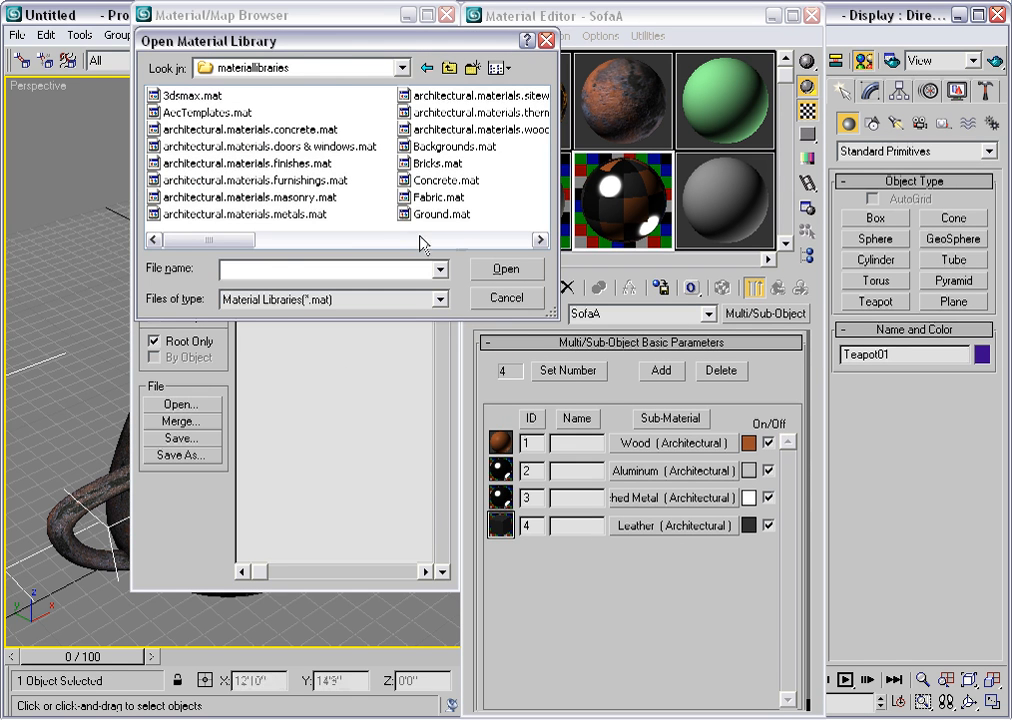
{"action": "left_click", "coordinate": [461, 240]}
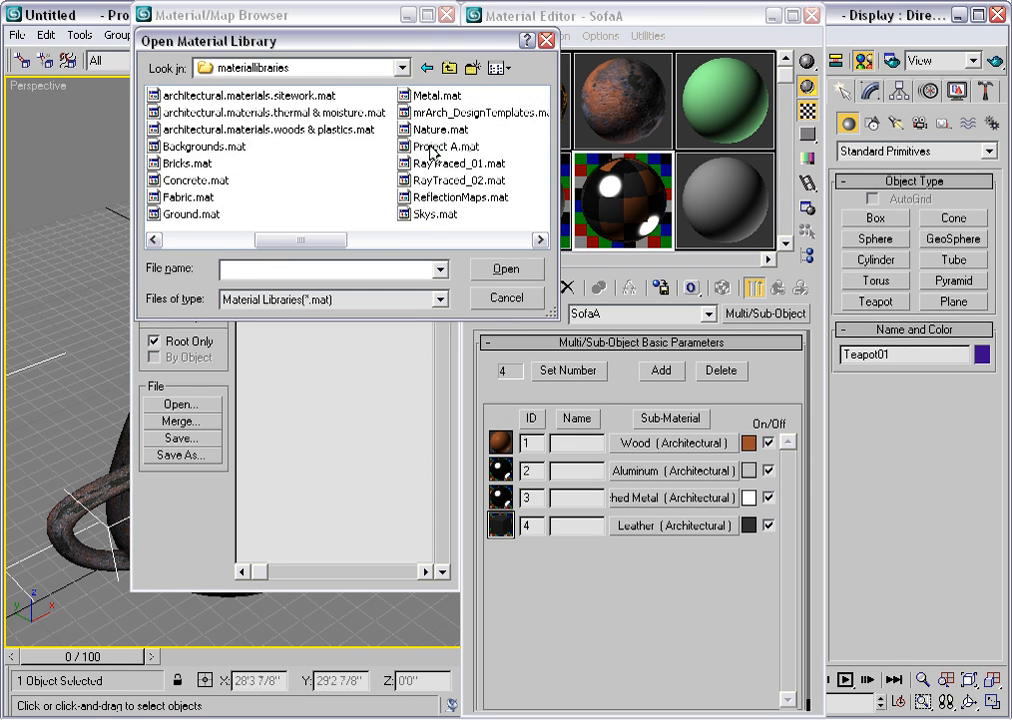
{"action": "left_click", "coordinate": [420, 147]}
{"action": "left_click", "coordinate": [496, 270]}
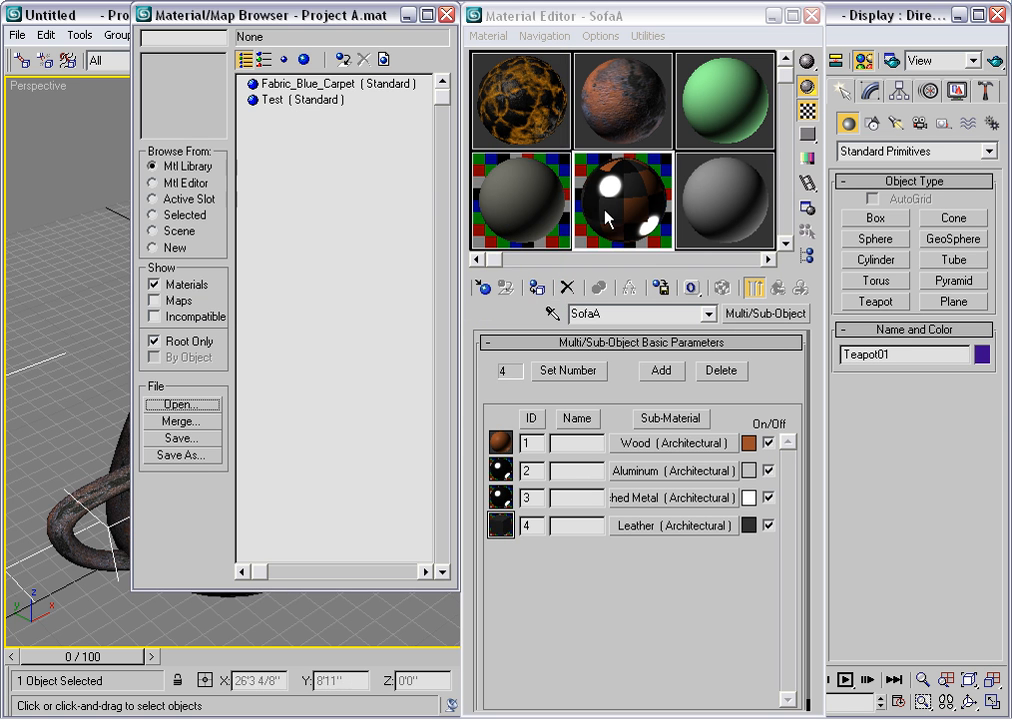
Put the SofaA material into the Project A library under the name SofaA and save the library
{"action": "left_click", "coordinate": [661, 287]}
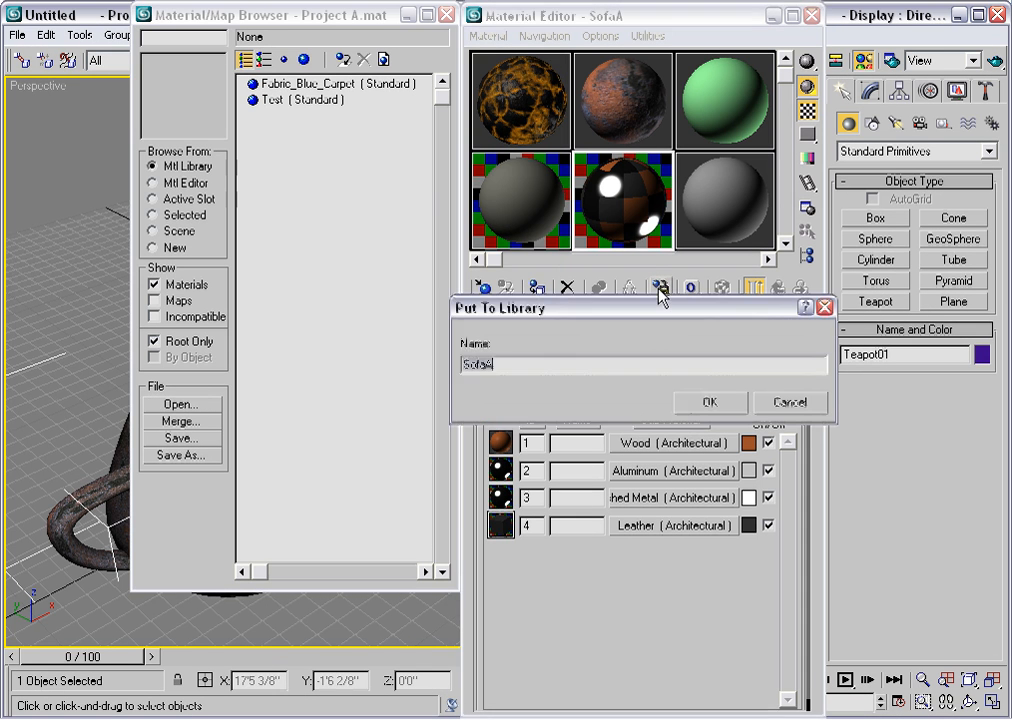
{"action": "left_click", "coordinate": [706, 403]}
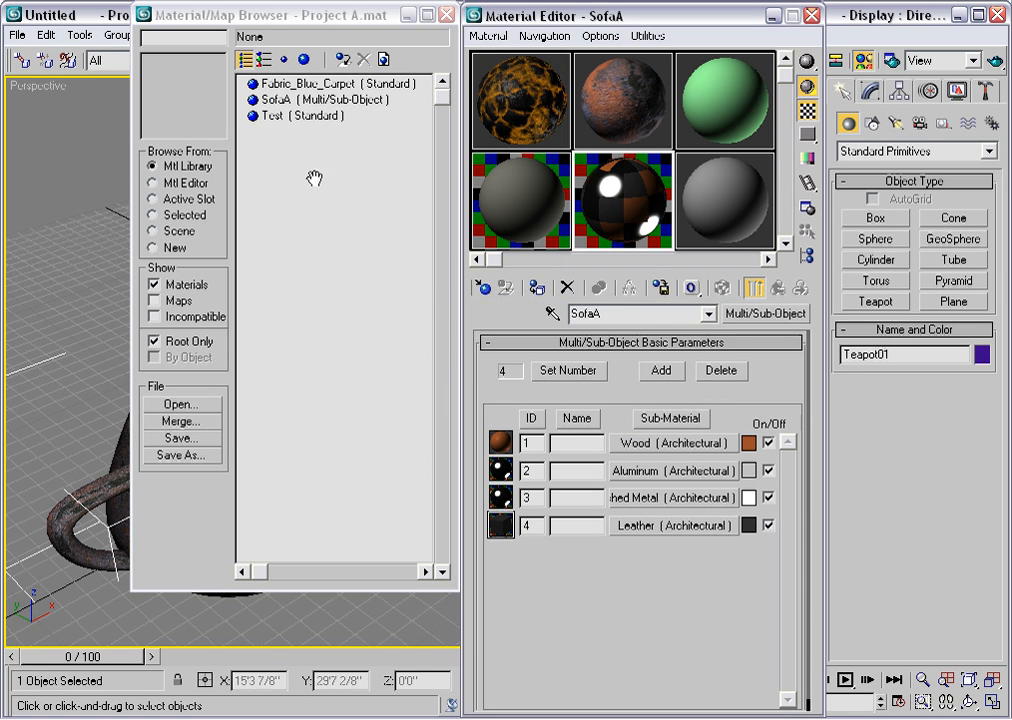
{"action": "left_click", "coordinate": [210, 439]}
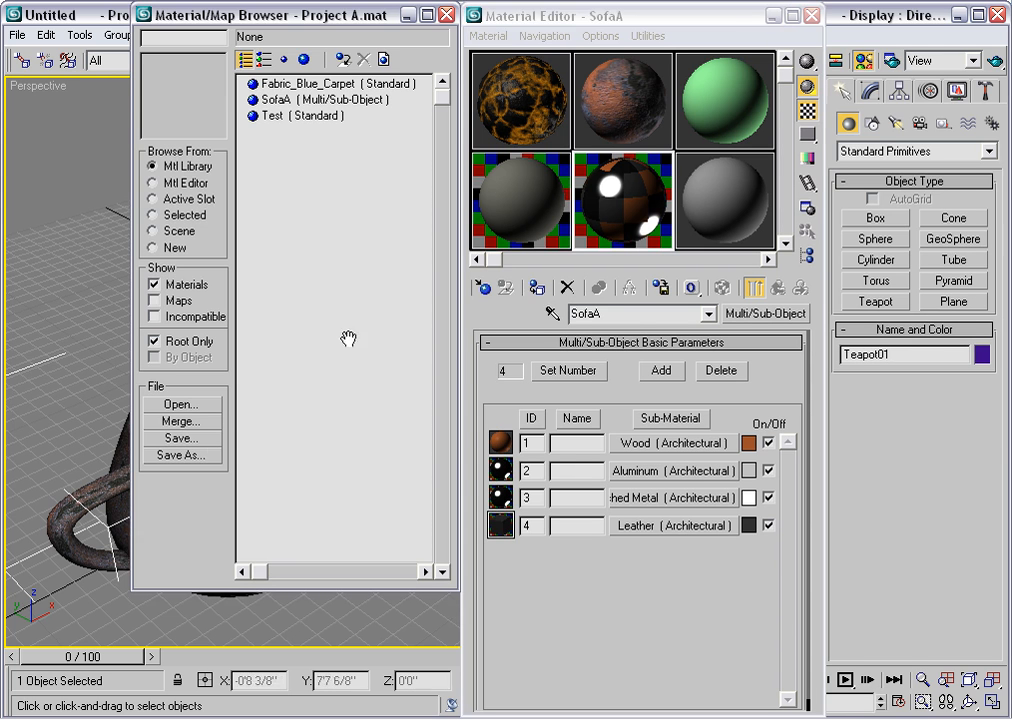